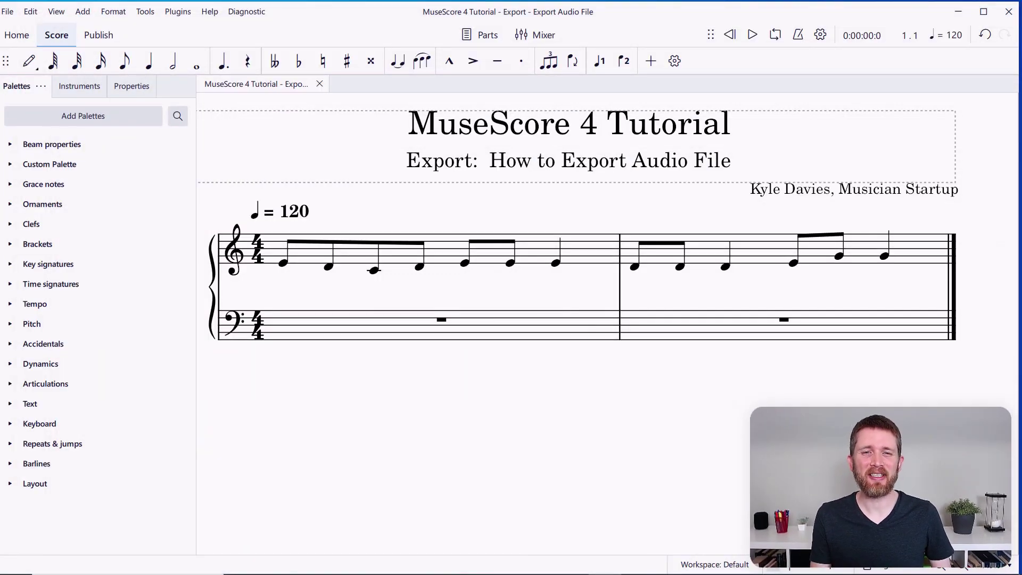
Step: Select the low C in the first measure, then bring up the File menu
click(372, 266)
drag(238, 195, 251, 203)
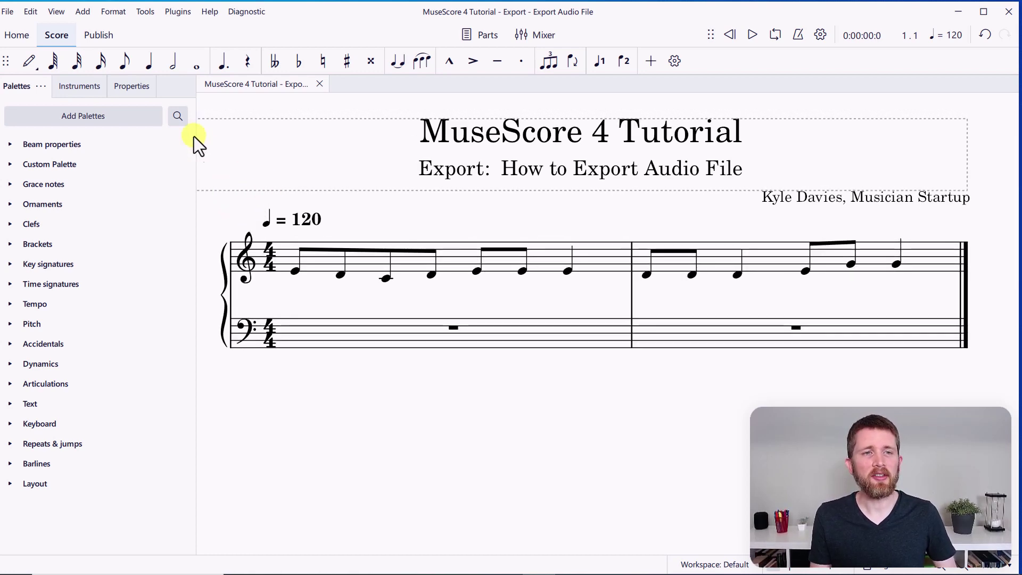
click(15, 14)
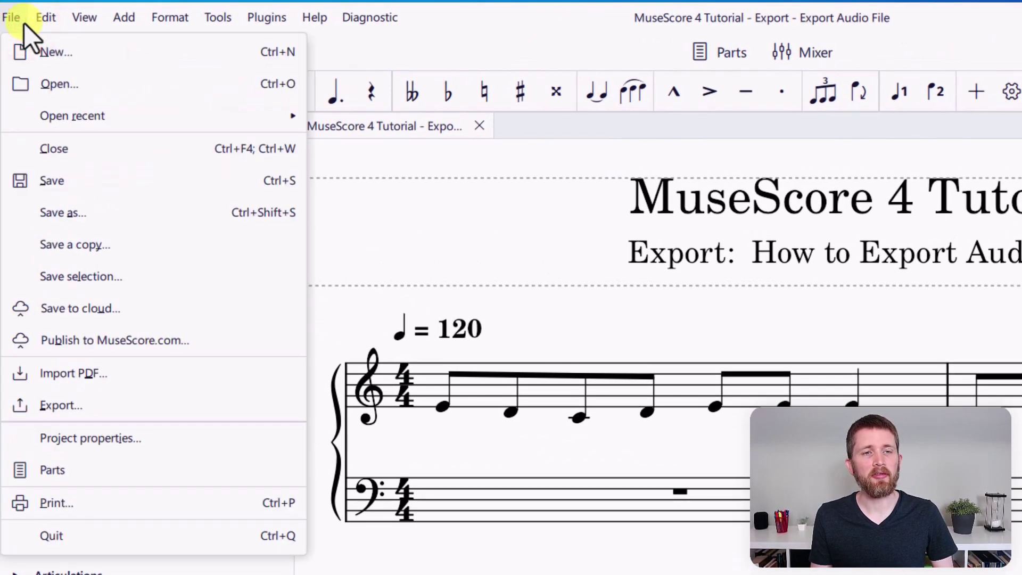
Step: Open File > Export and tick only Main score, leaving the Trumpet in B♭, Trombone and Piano parts unticked
click(58, 404)
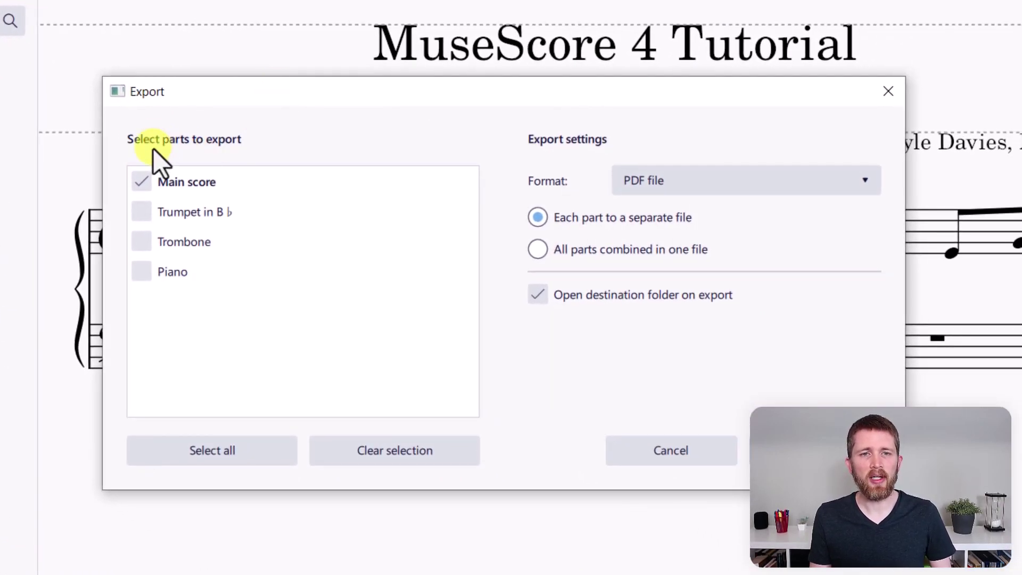
click(146, 183)
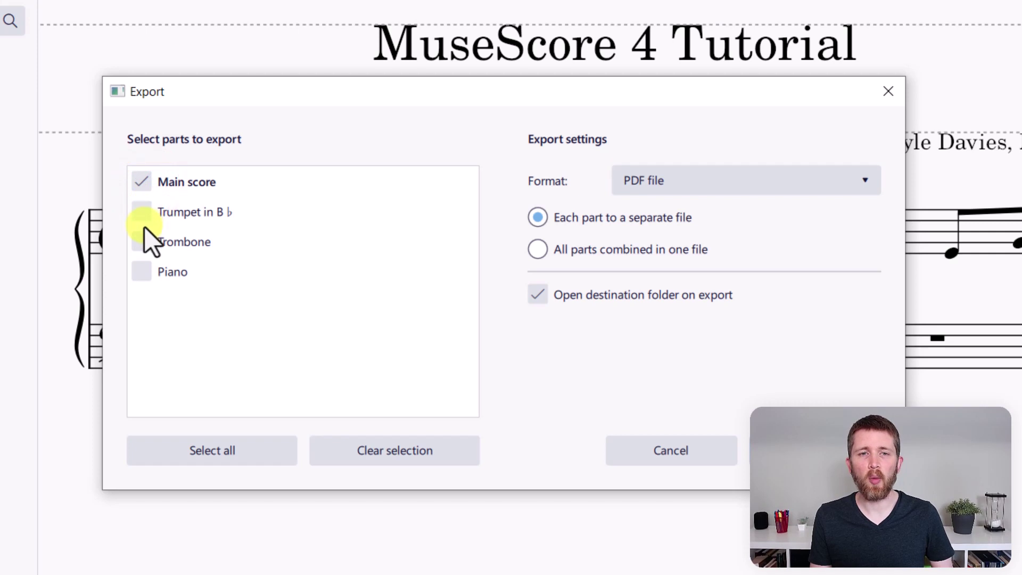
click(144, 217)
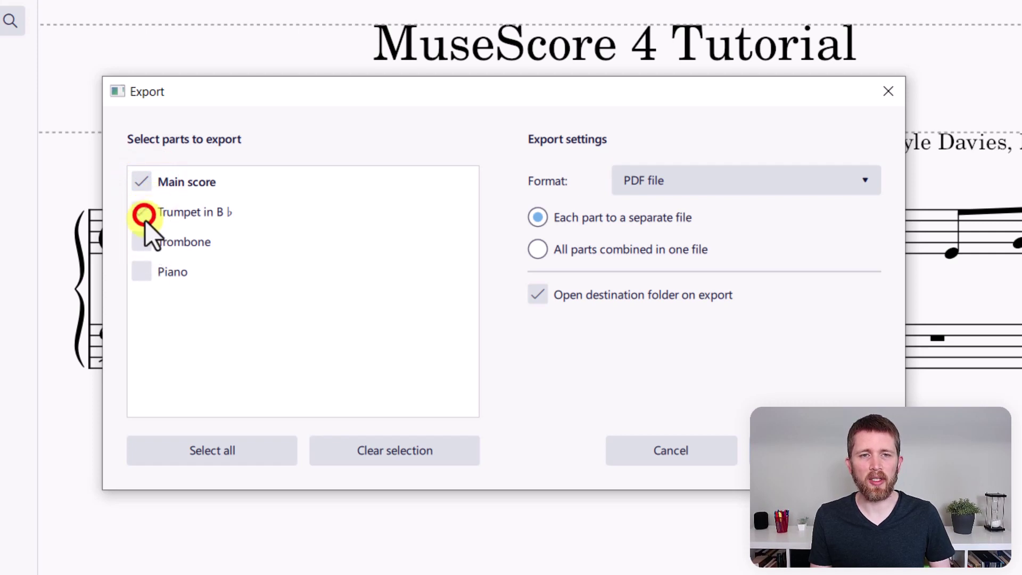
click(151, 244)
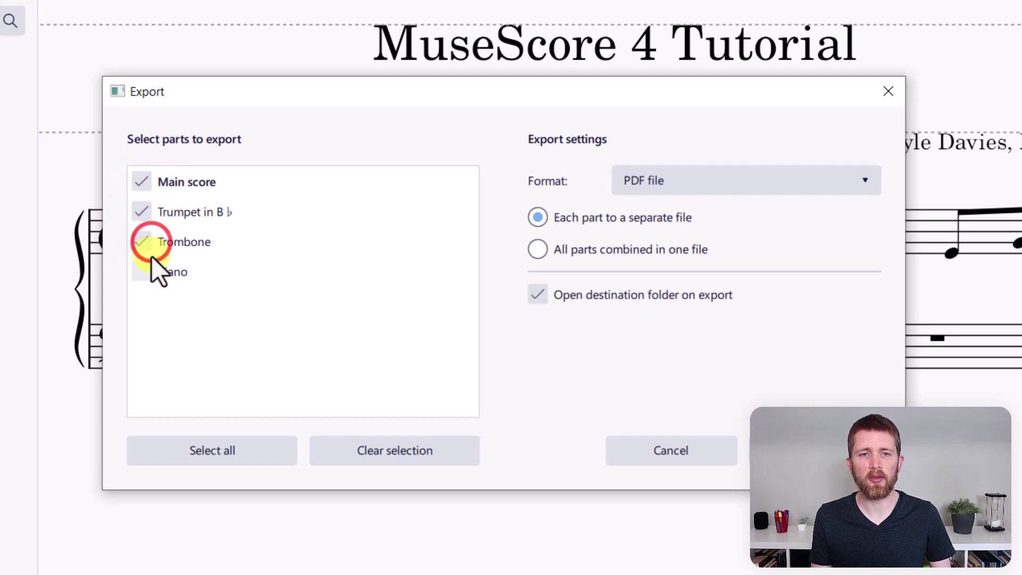
click(147, 210)
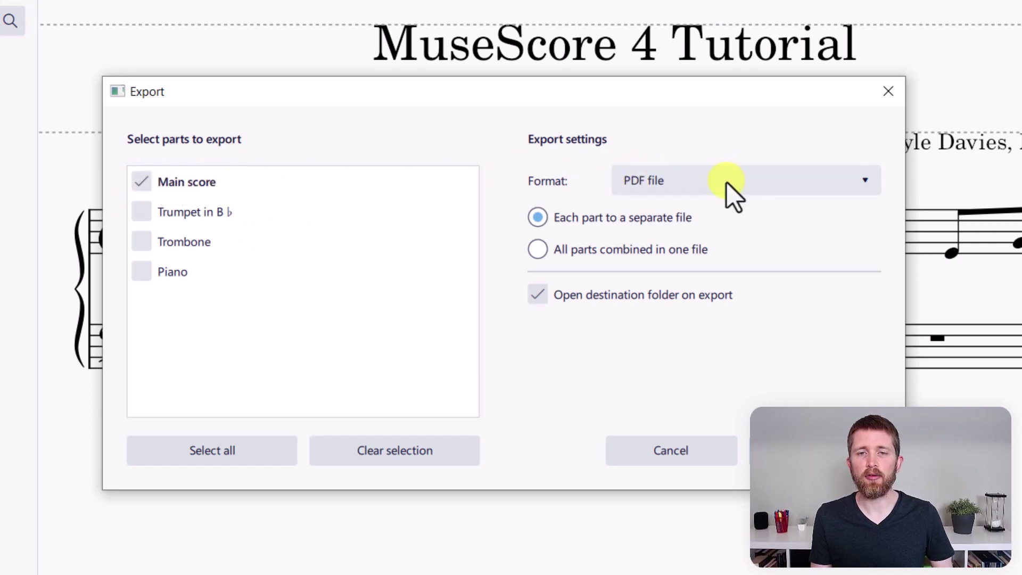
Step: Choose MP3 audio as the export format with 44100 Hz sample rate and 128 kBit/s bitrate
click(727, 184)
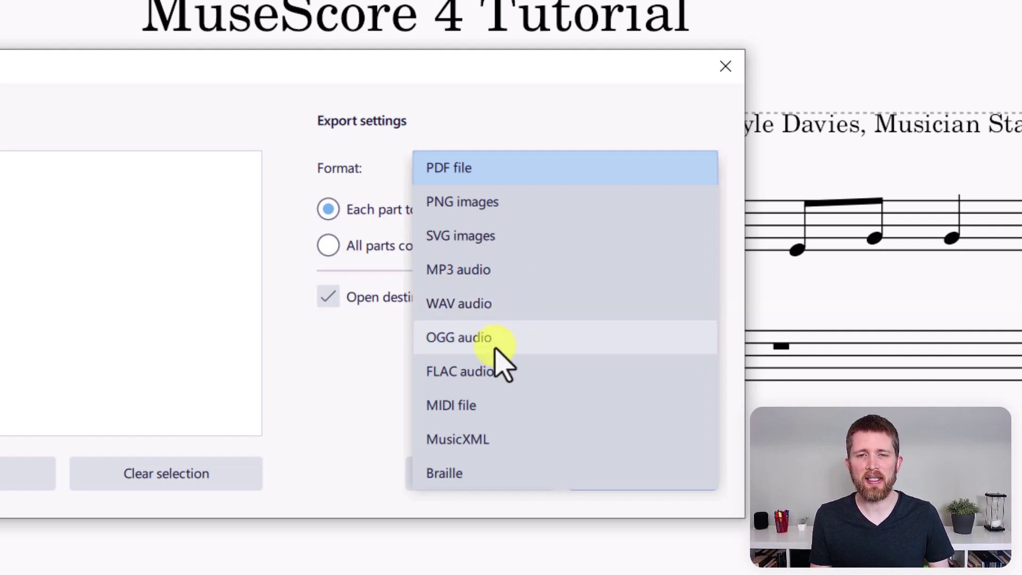
click(493, 270)
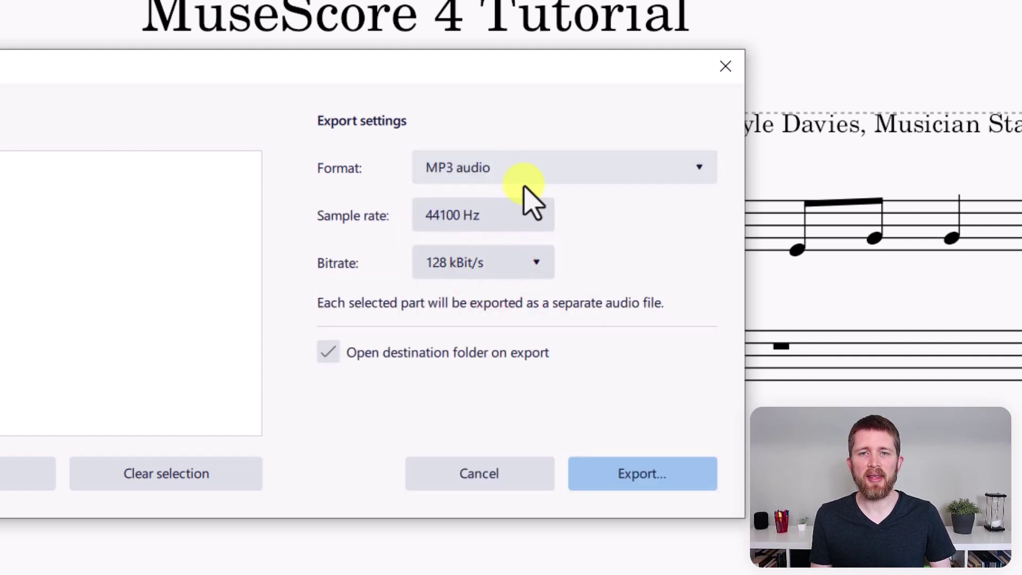
click(457, 219)
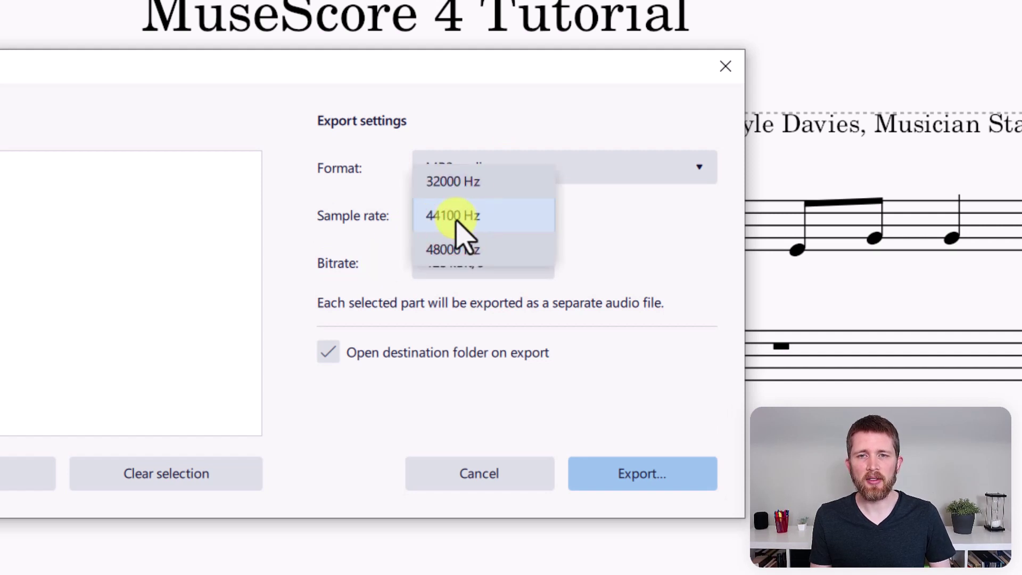
click(467, 214)
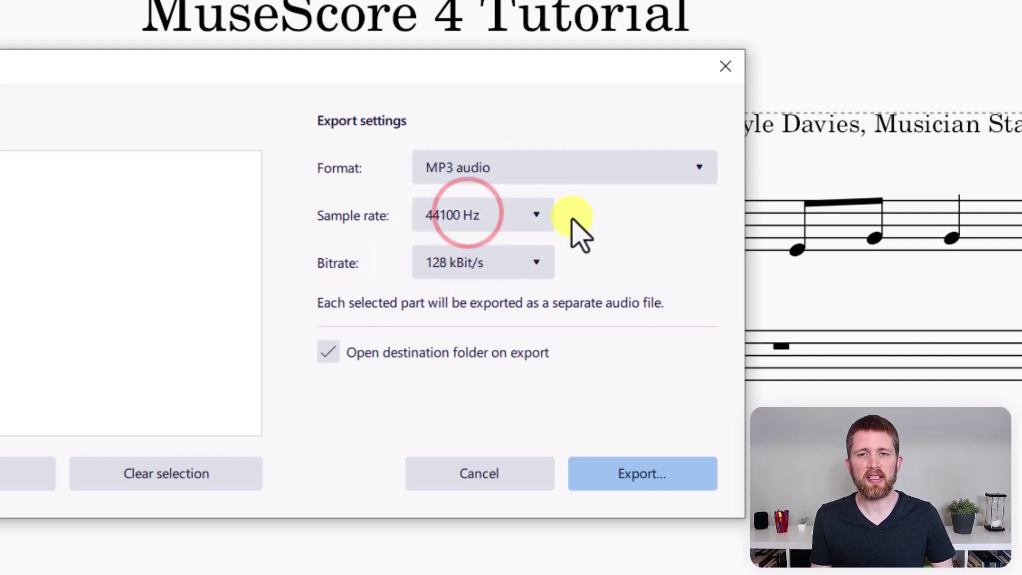
click(520, 255)
click(583, 253)
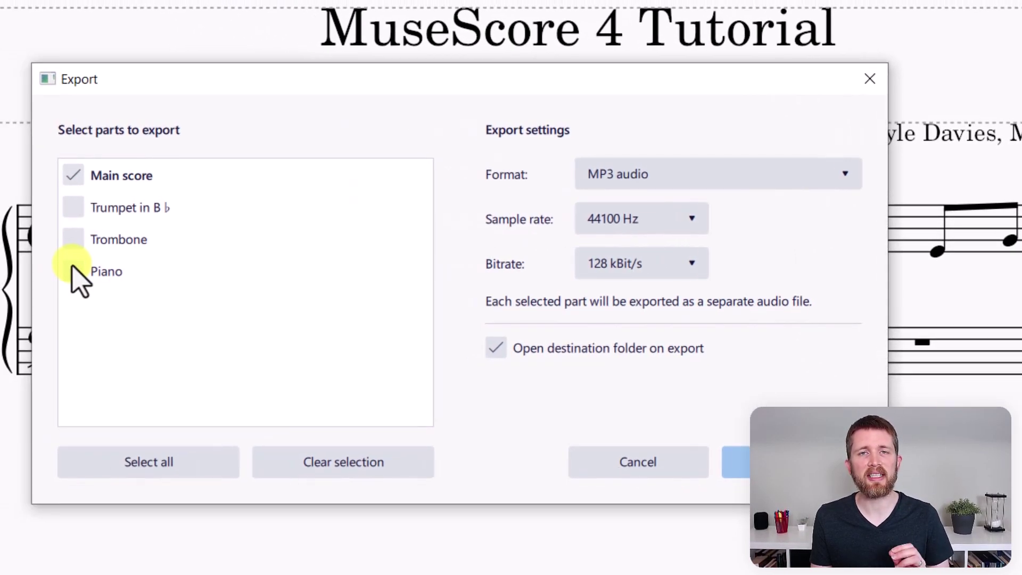
Step: Keep 'Open destination folder on export' ticked and proceed to the save location
click(497, 351)
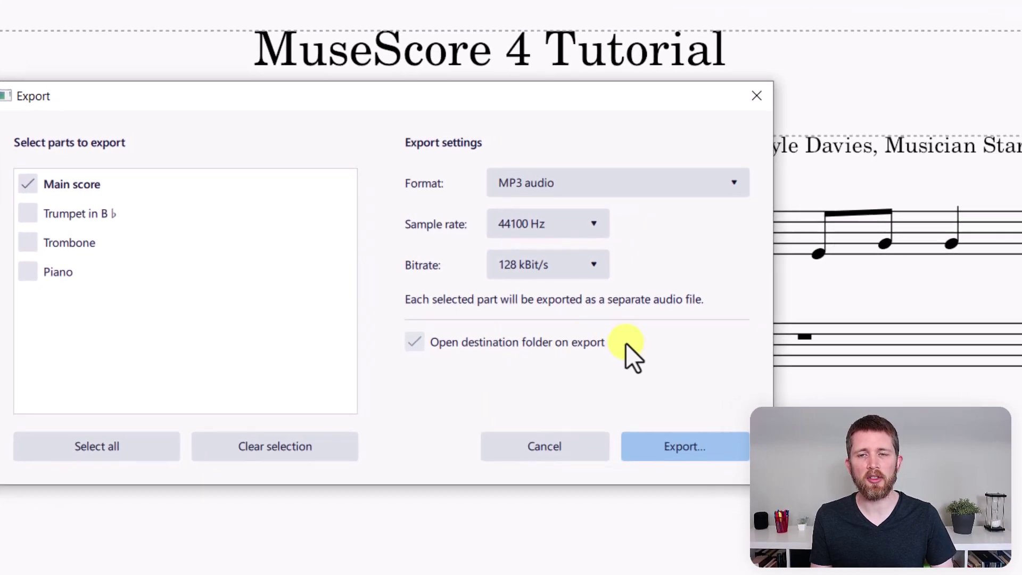
click(631, 441)
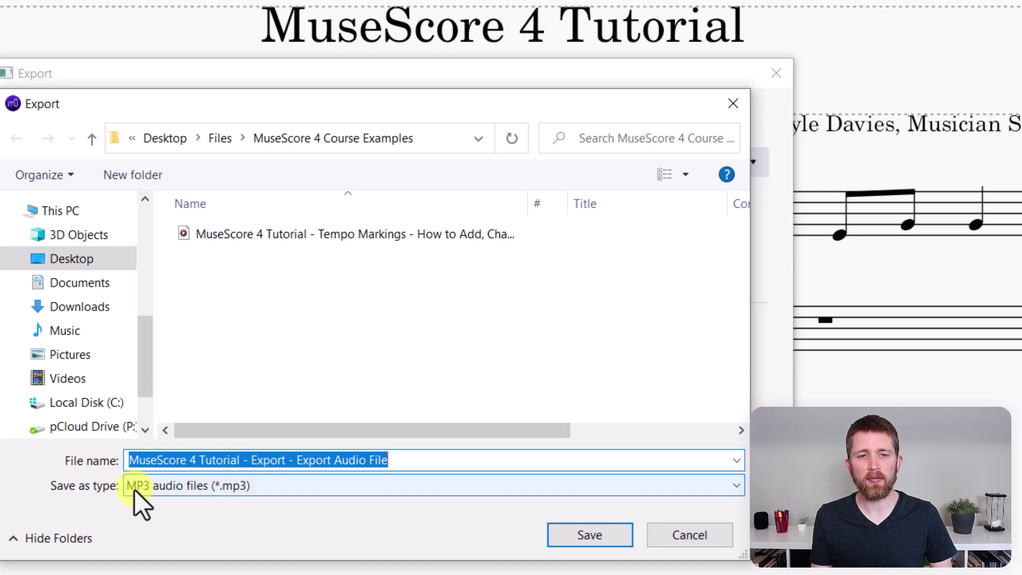
Step: Save the MP3 export into the MuseScore 4 Course Examples folder
click(593, 538)
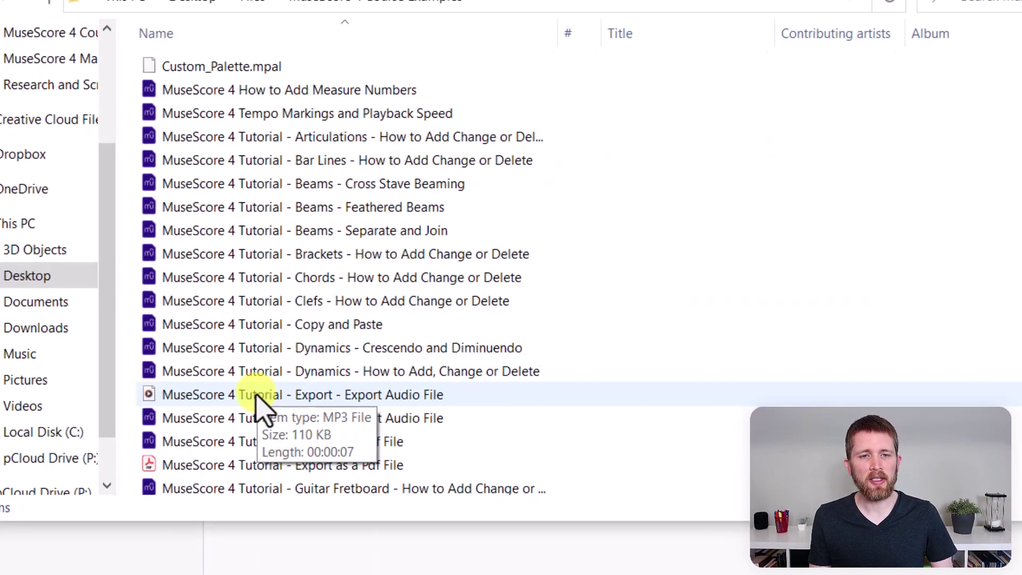
Step: Play the exported MP3 in Media Player, then pause it and close the player and folder window
click(261, 395)
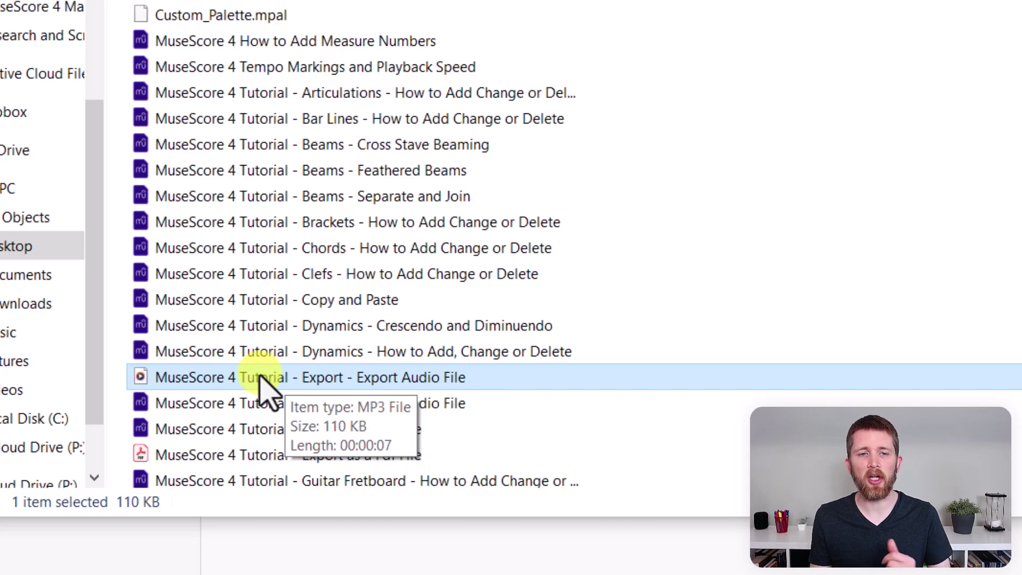
double_click(180, 378)
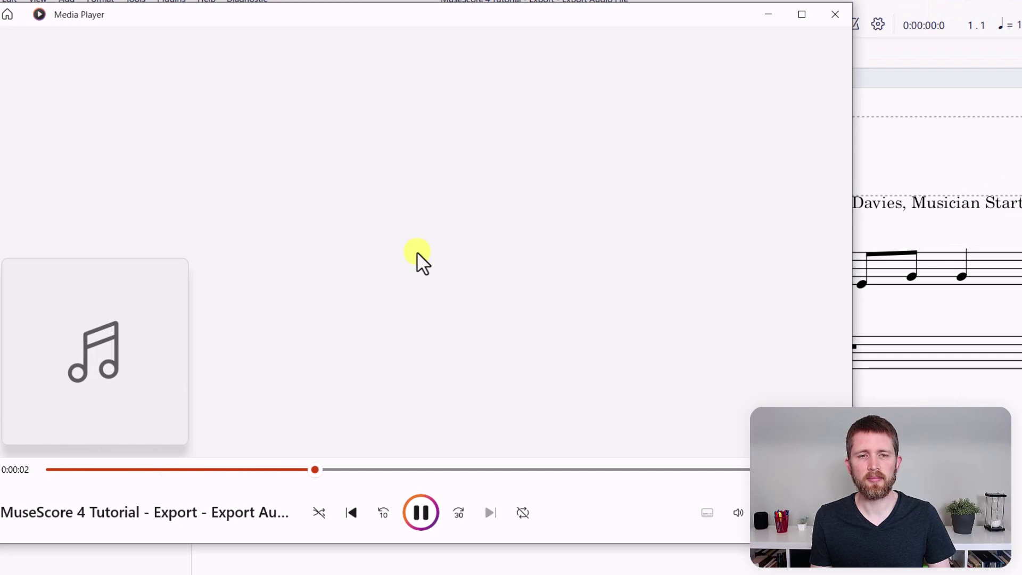
click(422, 512)
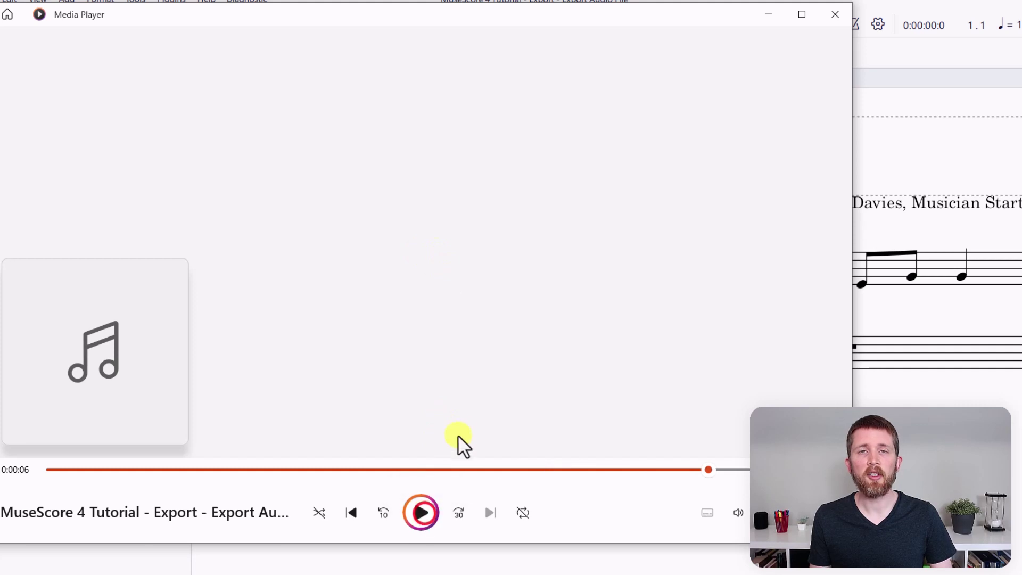
click(835, 15)
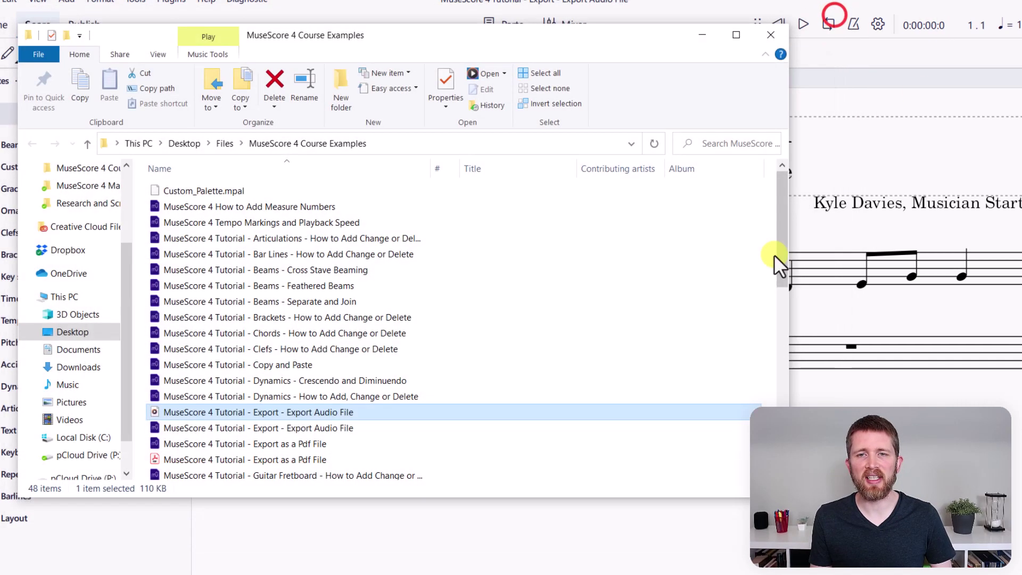
click(771, 35)
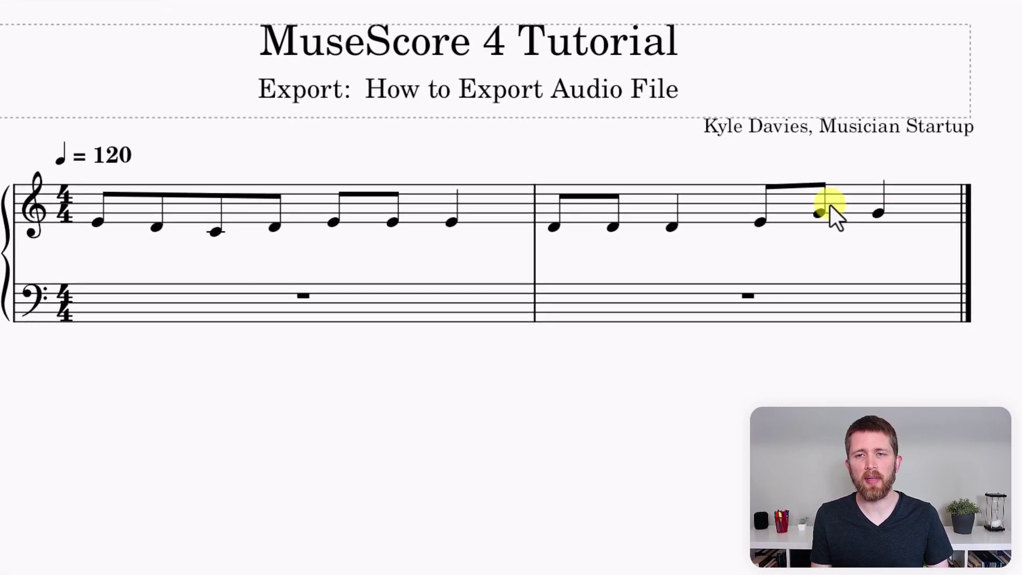
click(730, 213)
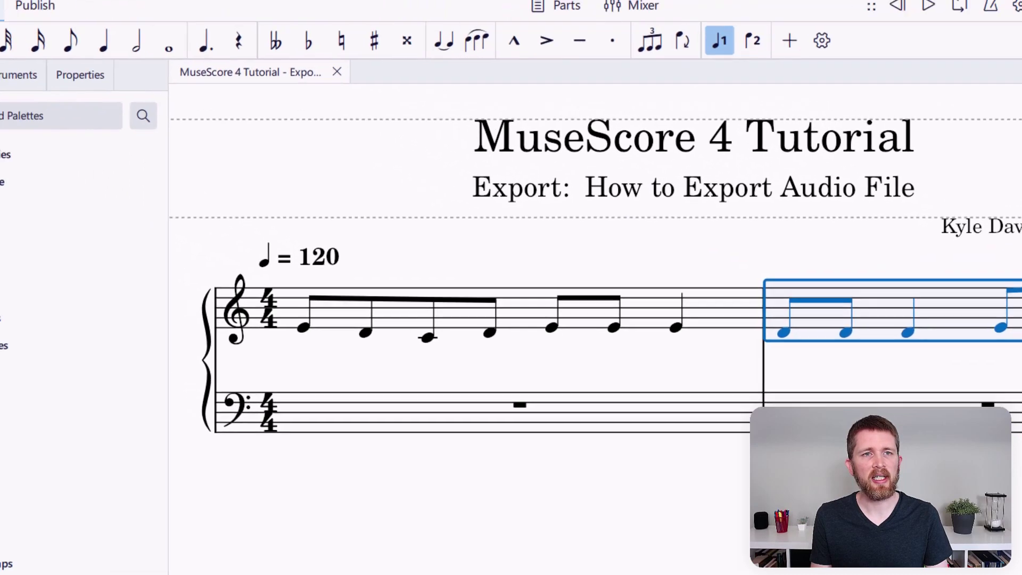
click(115, 15)
mouse_move(130, 139)
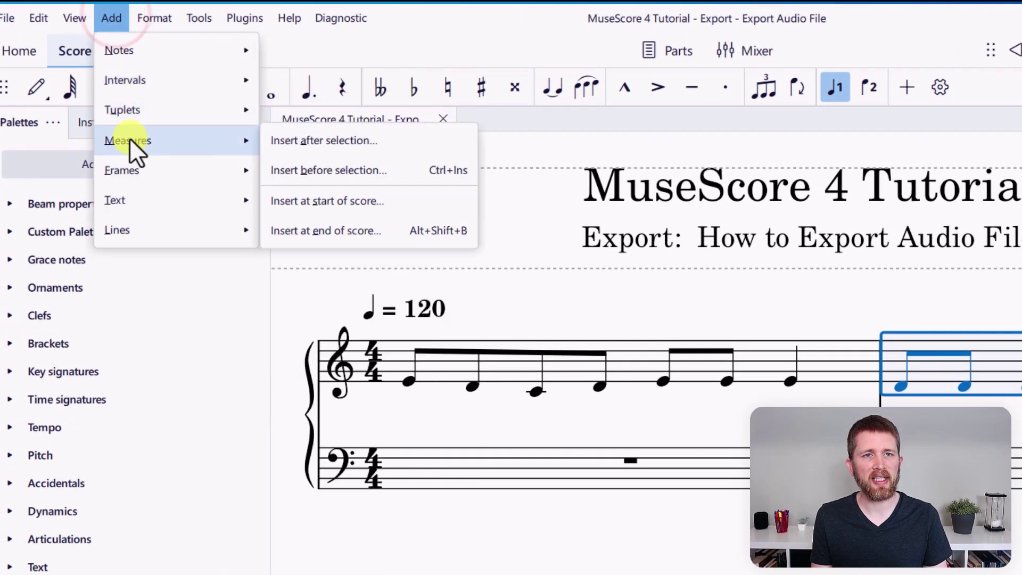
click(315, 141)
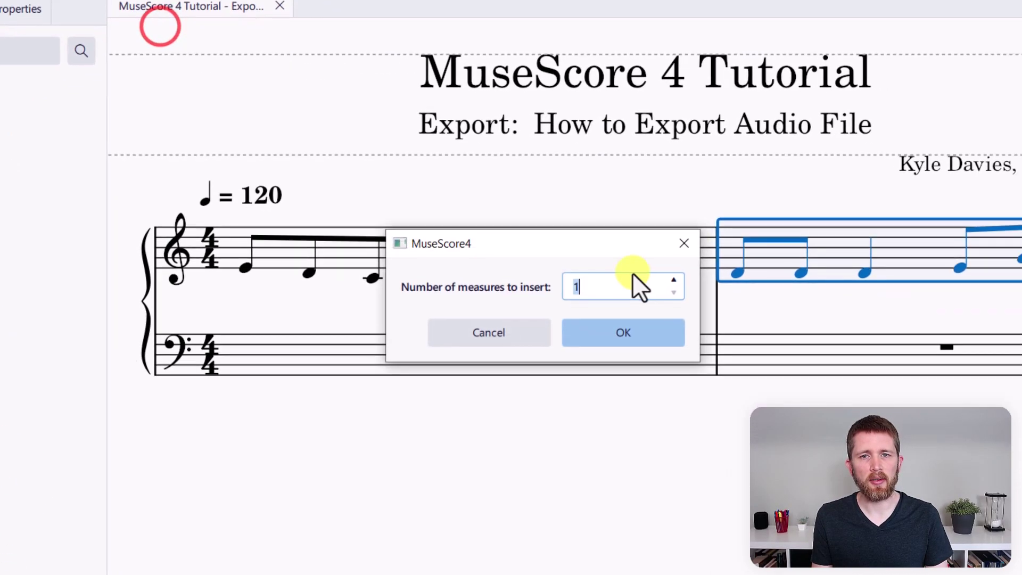
click(637, 258)
click(637, 257)
click(637, 258)
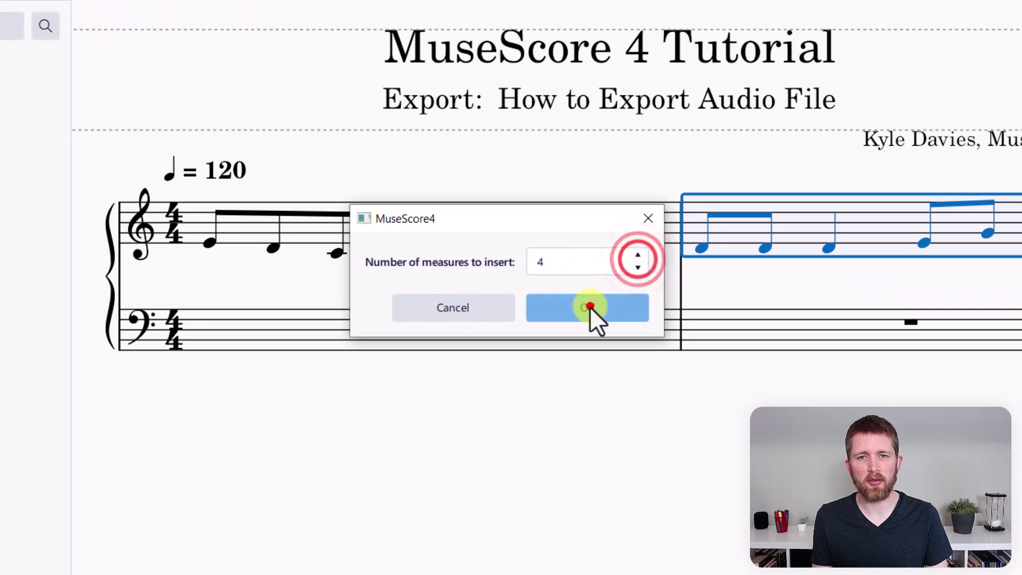
click(589, 314)
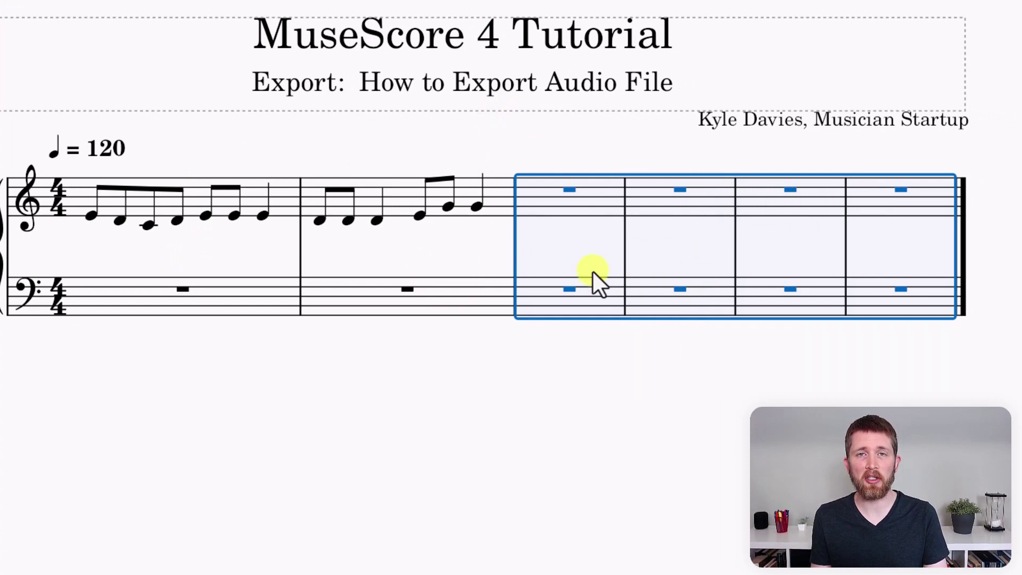
click(596, 356)
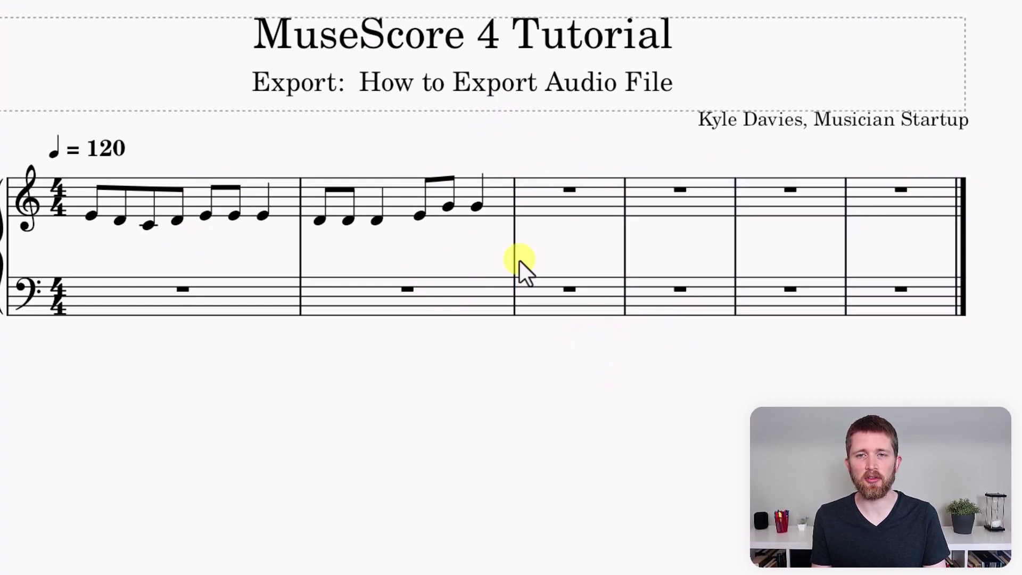
click(582, 200)
click(916, 296)
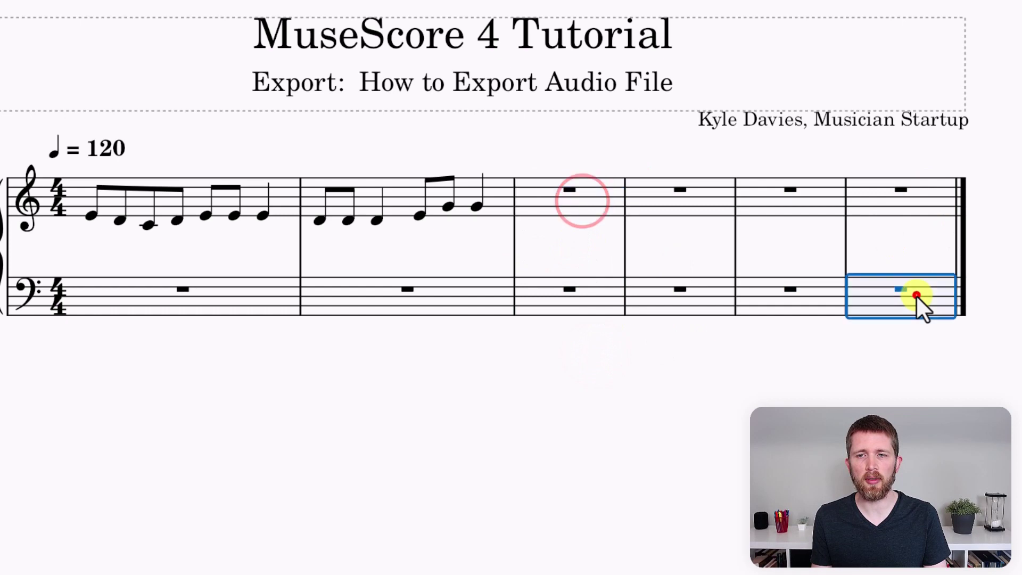
shift+click(596, 200)
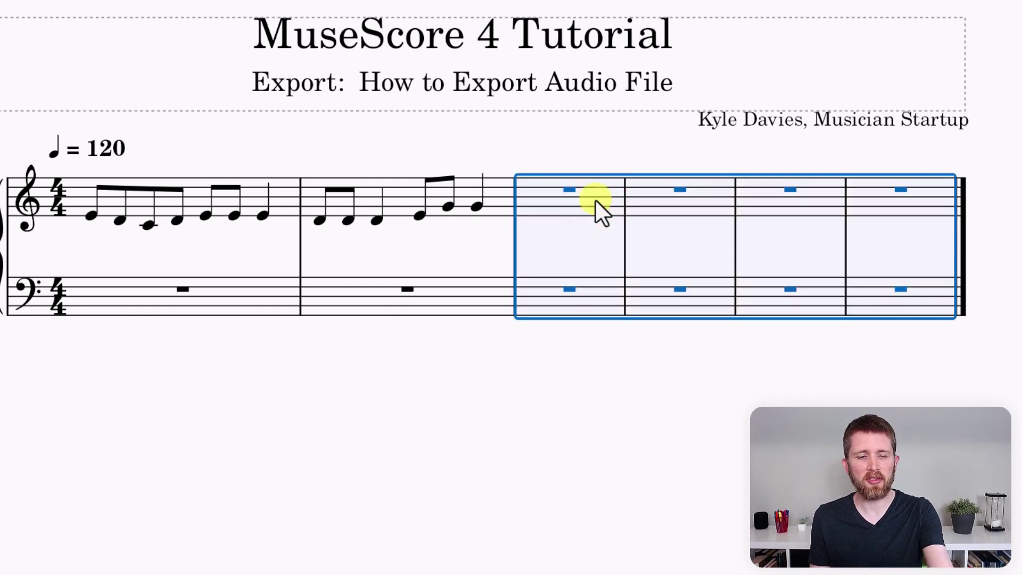
key(ctrl+Delete)
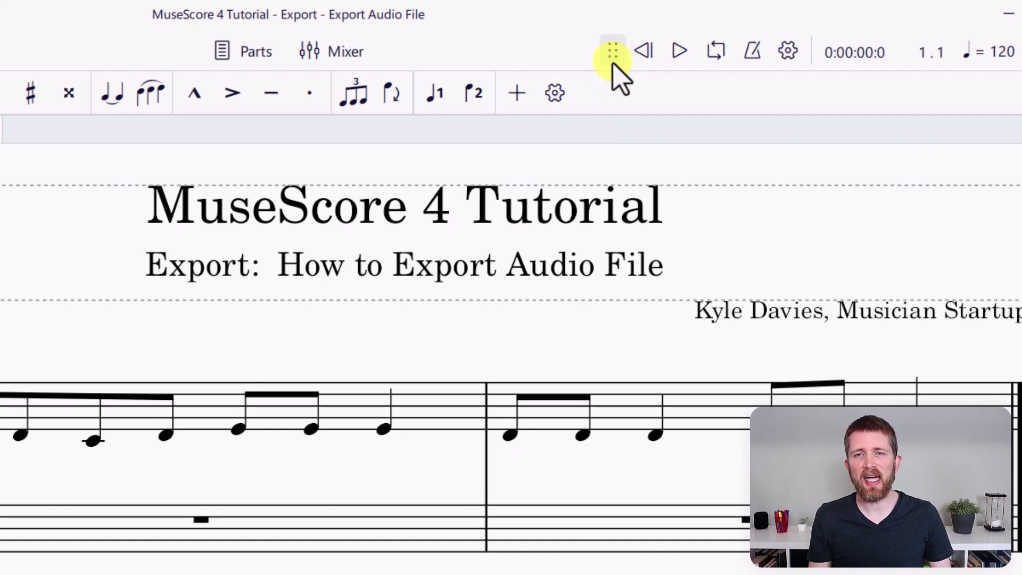
Step: Float the playback toolbar and drag its Tempo slider to 50%, 70%, then 85%
drag(612, 56, 375, 162)
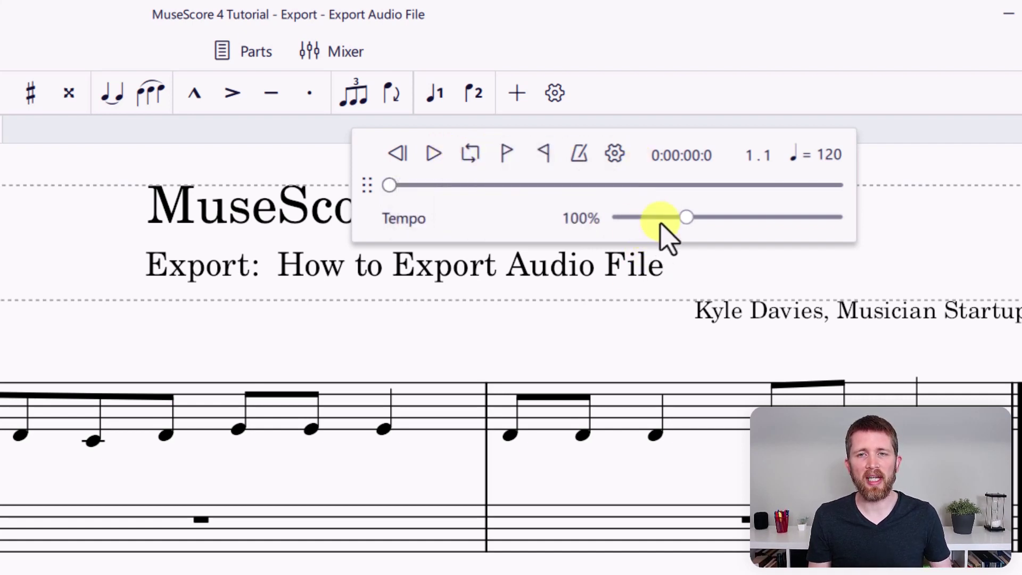
drag(687, 225, 651, 220)
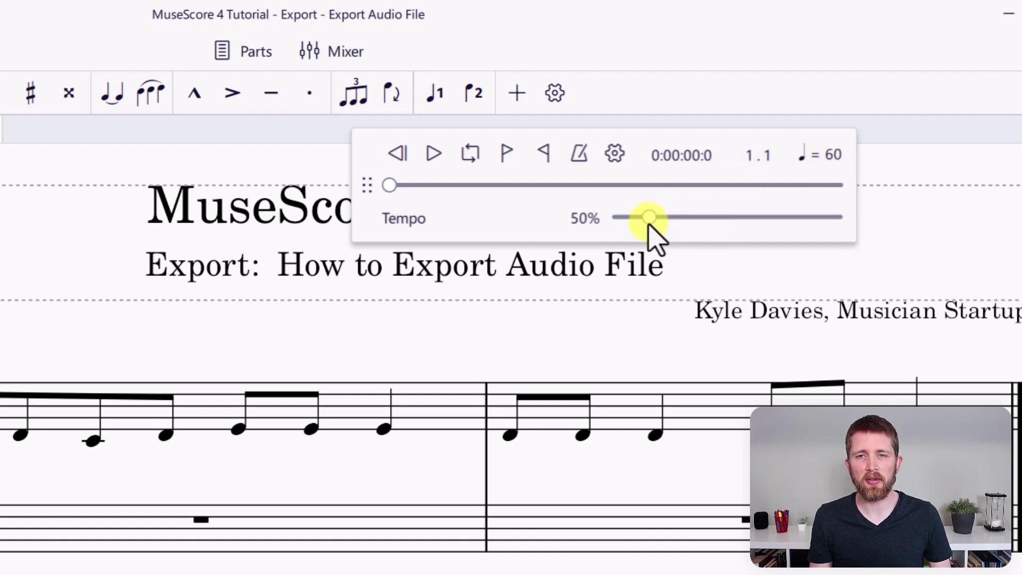
mouse_move(654, 225)
mouse_down()
mouse_move(682, 226)
mouse_move(665, 228)
mouse_up()
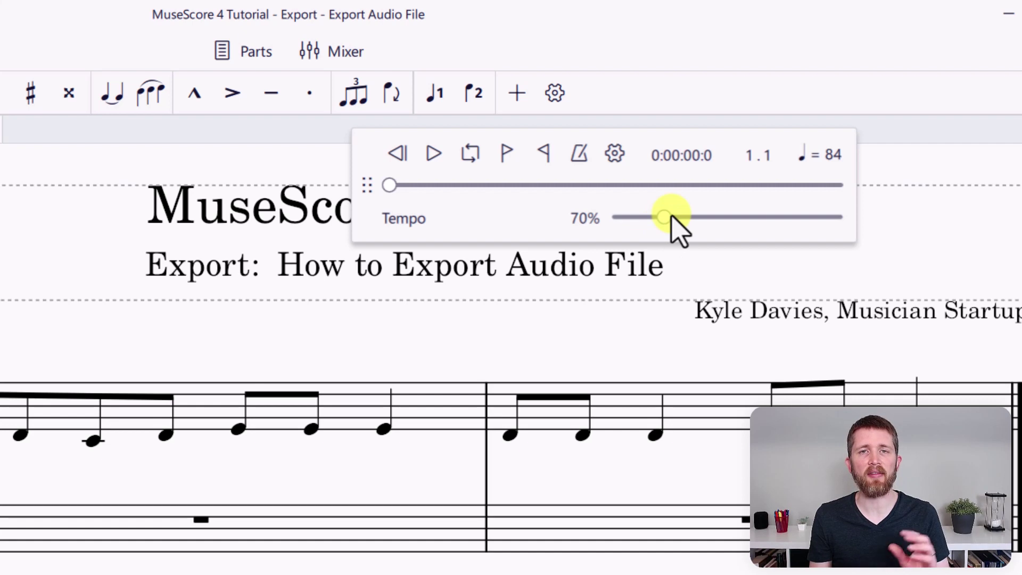
drag(667, 218, 686, 223)
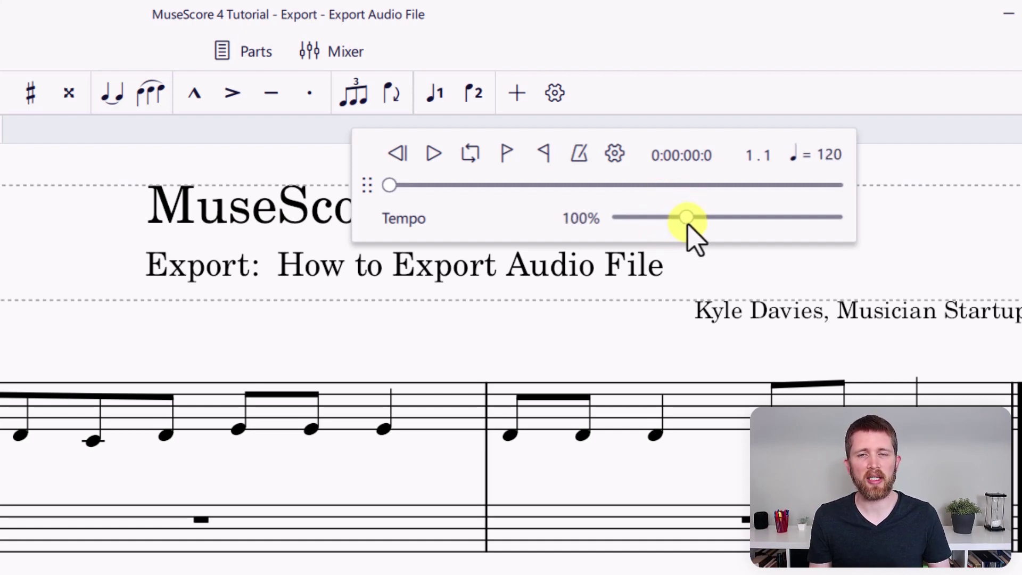